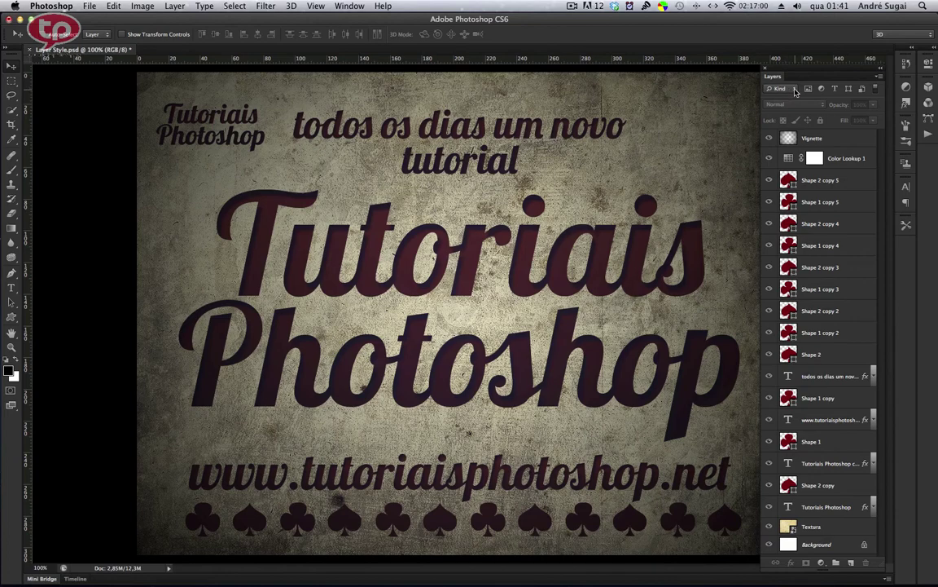
With the Kind filter, show only pixel layers, then only adjustment layers, turning each off.
click(790, 91)
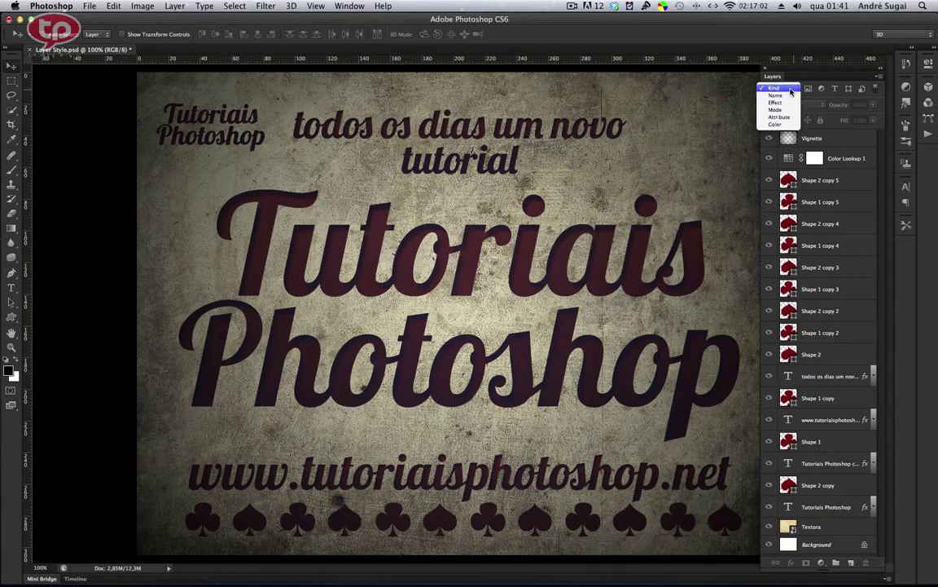
click(790, 88)
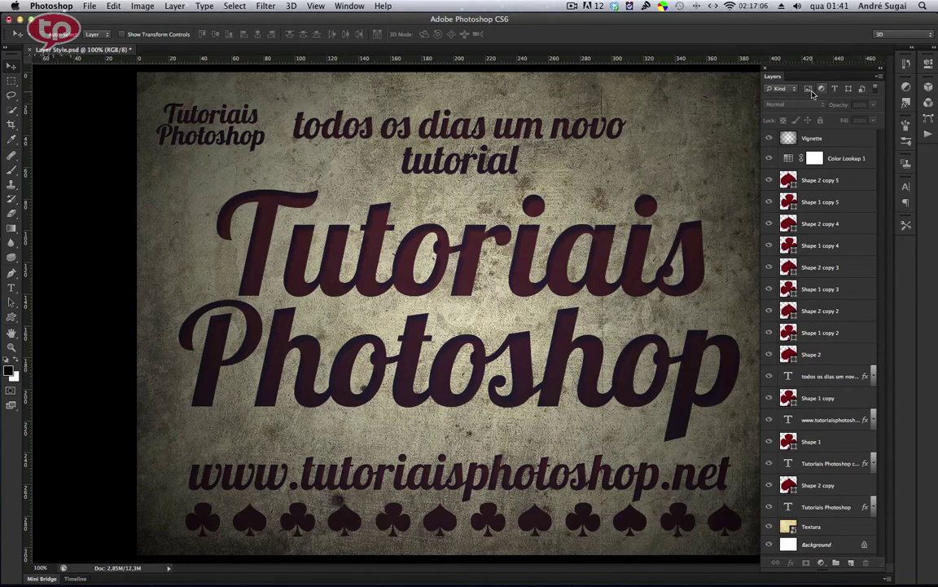
click(861, 90)
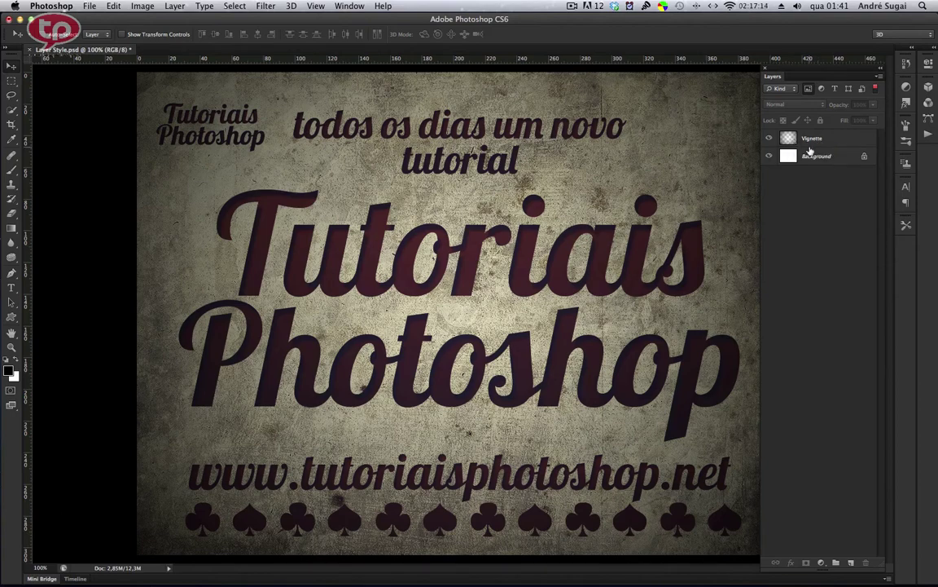
click(821, 90)
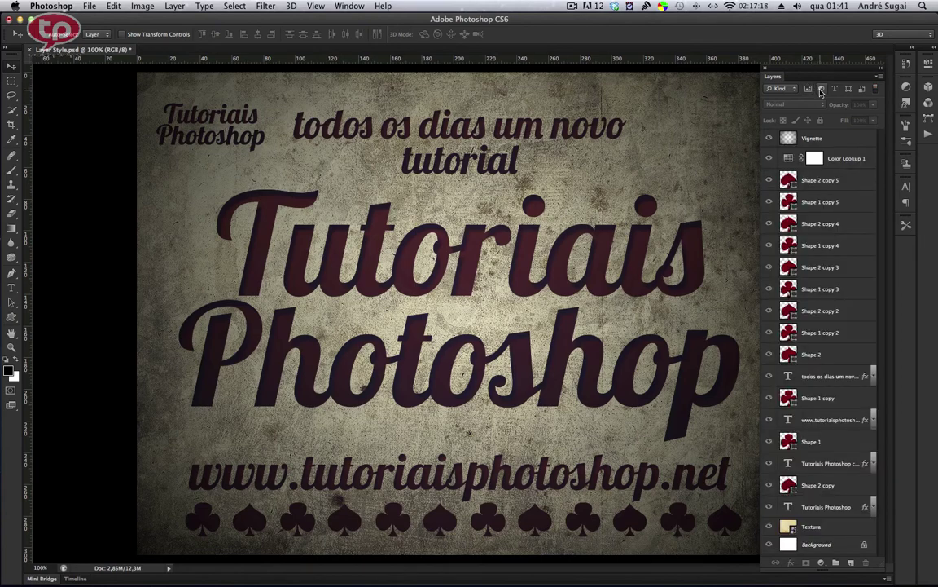
click(822, 90)
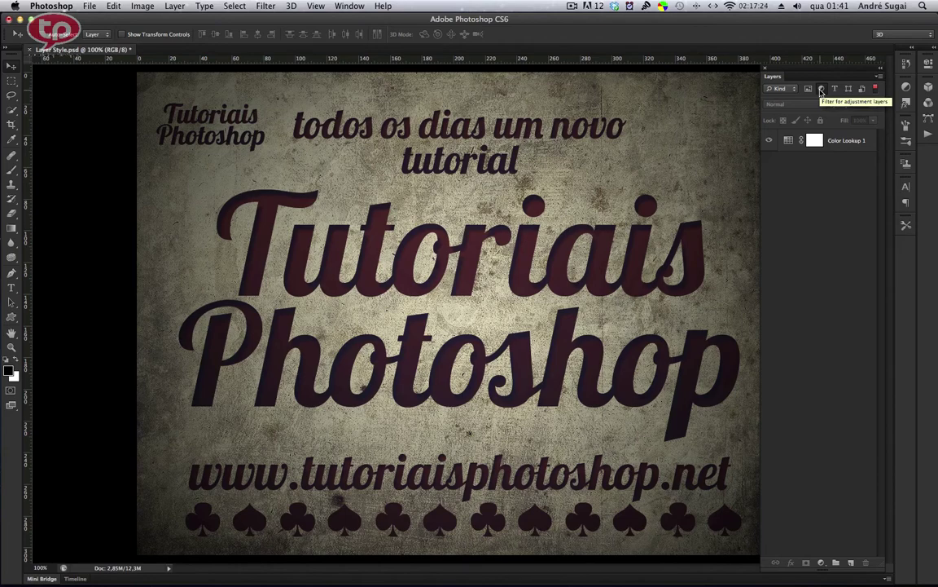
click(821, 89)
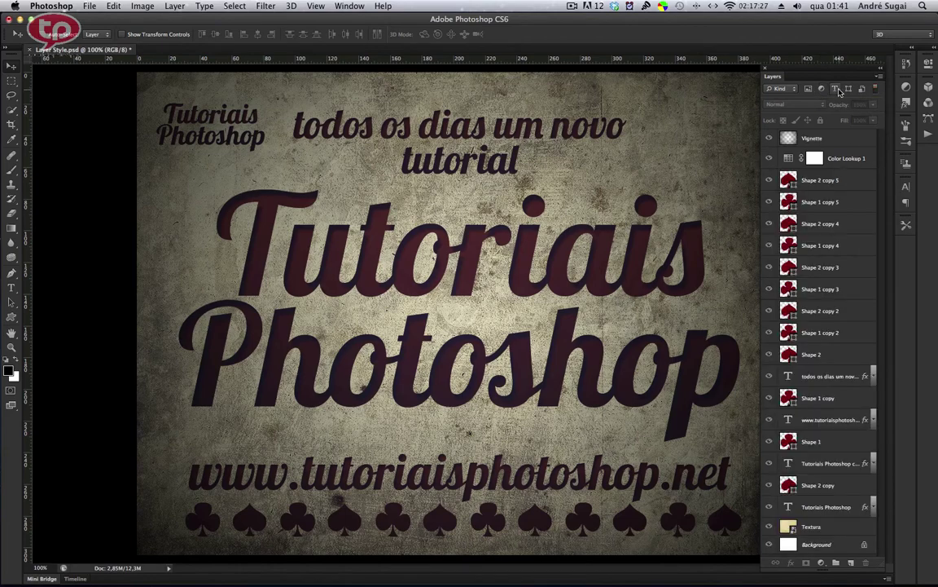
Show only type layers, then only shape layers, and finish filtering to smart objects.
click(835, 89)
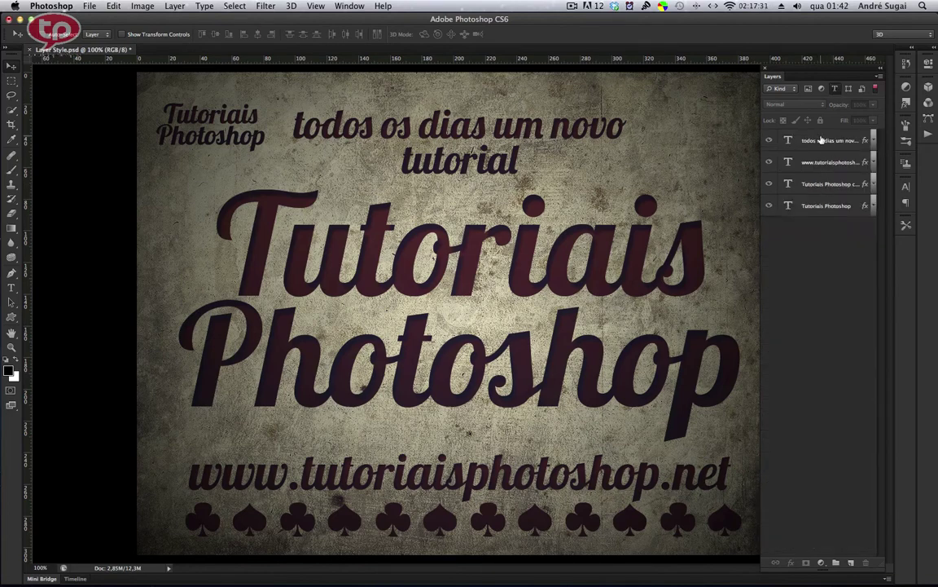
click(835, 88)
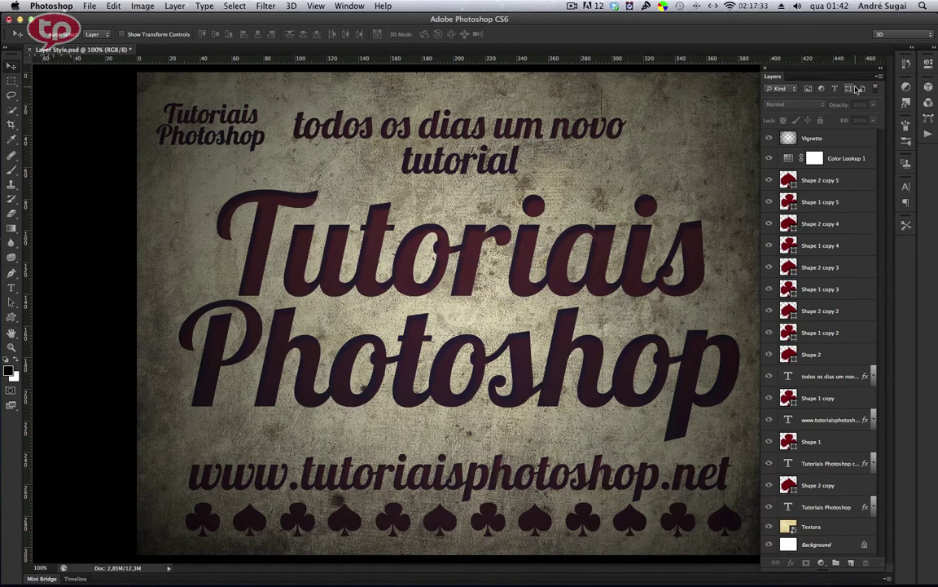
click(850, 89)
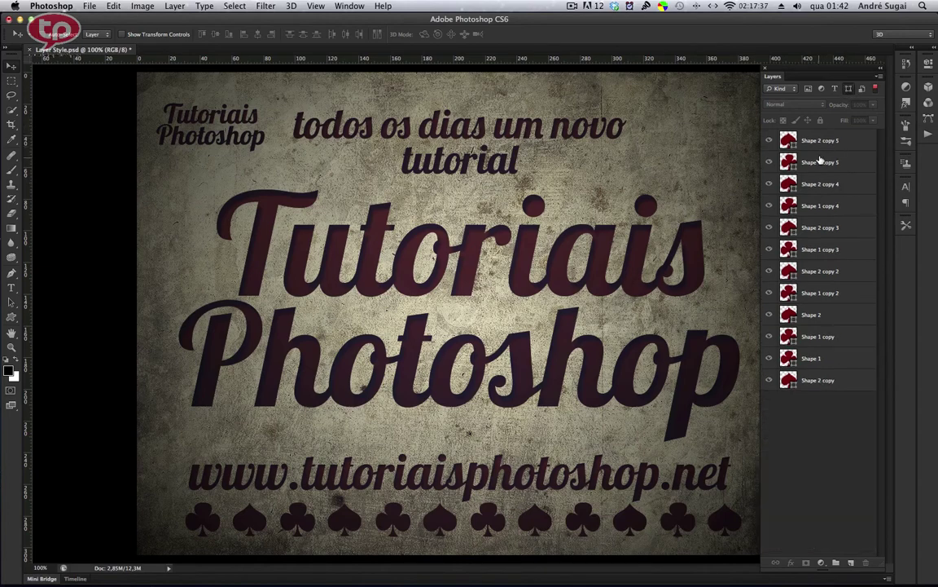
click(850, 88)
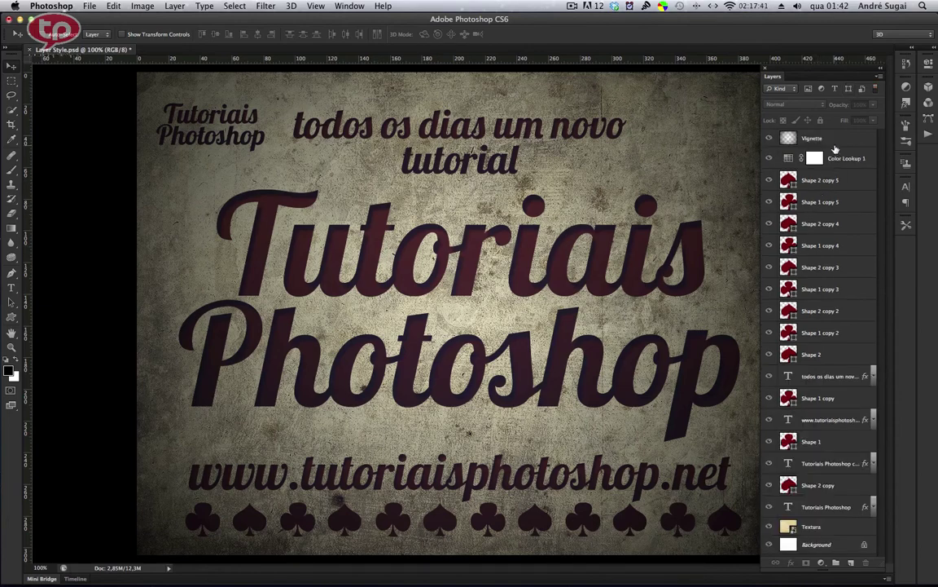
click(863, 88)
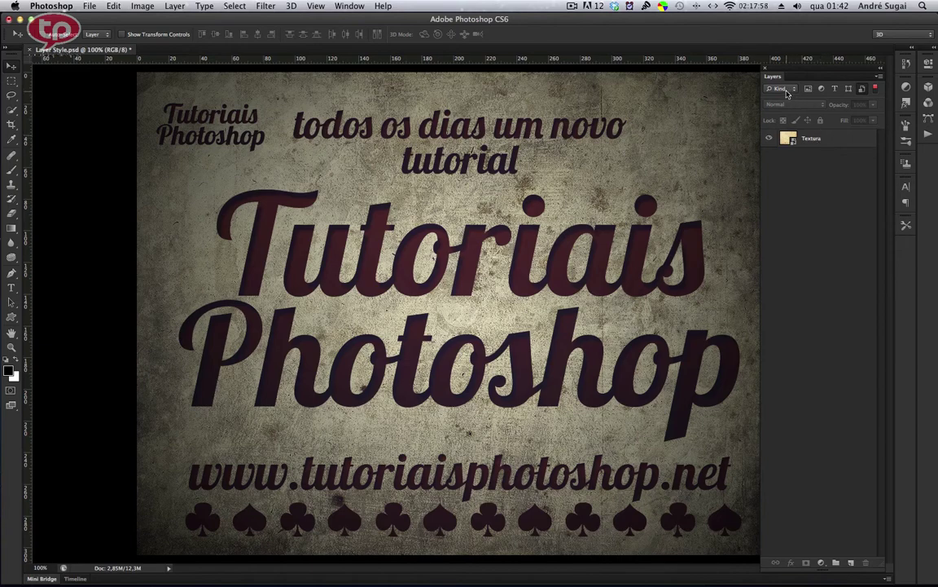
Switch the Layers panel filter type from Kind to Name.
click(864, 90)
click(779, 88)
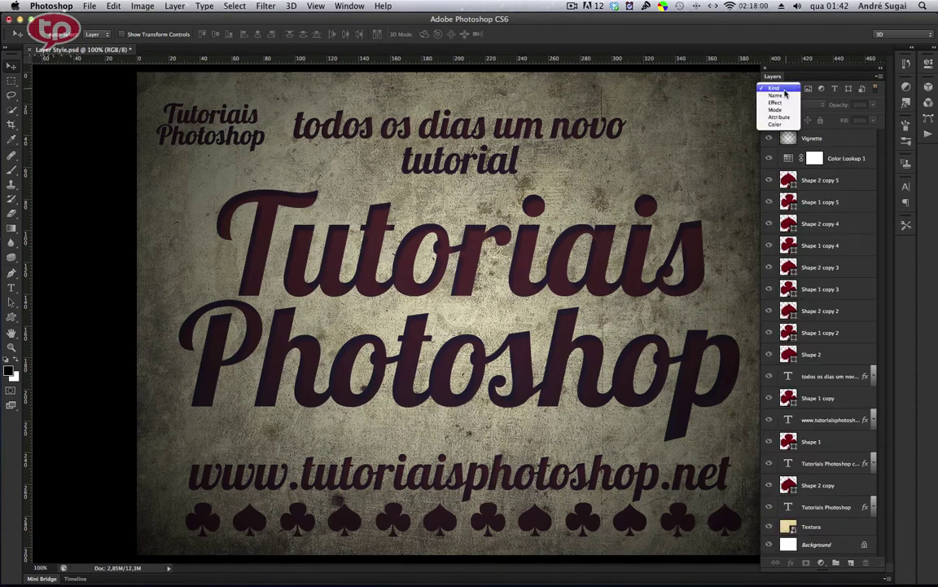
click(785, 97)
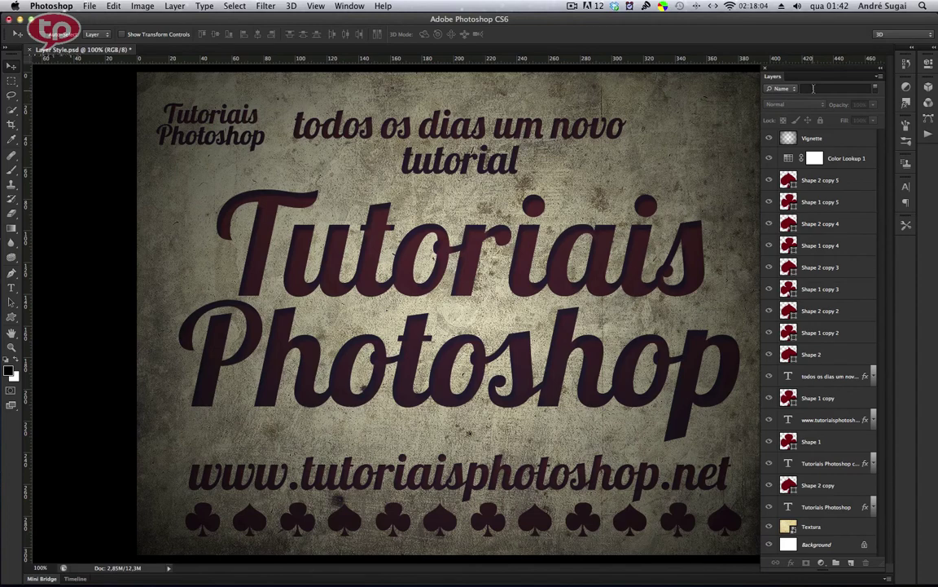
click(813, 88)
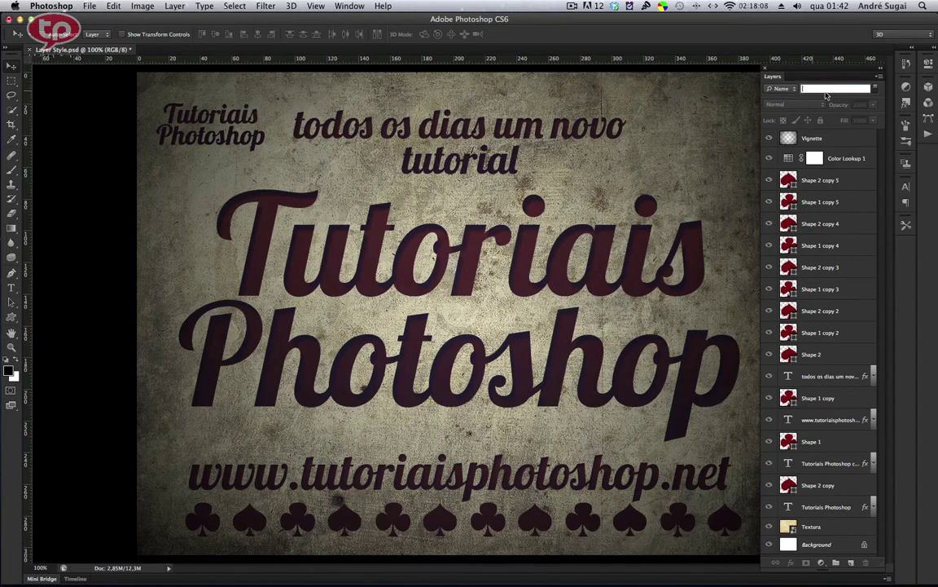
Search layer names for 'Textul' and then 'v', leaving the name field empty.
text(Textu)
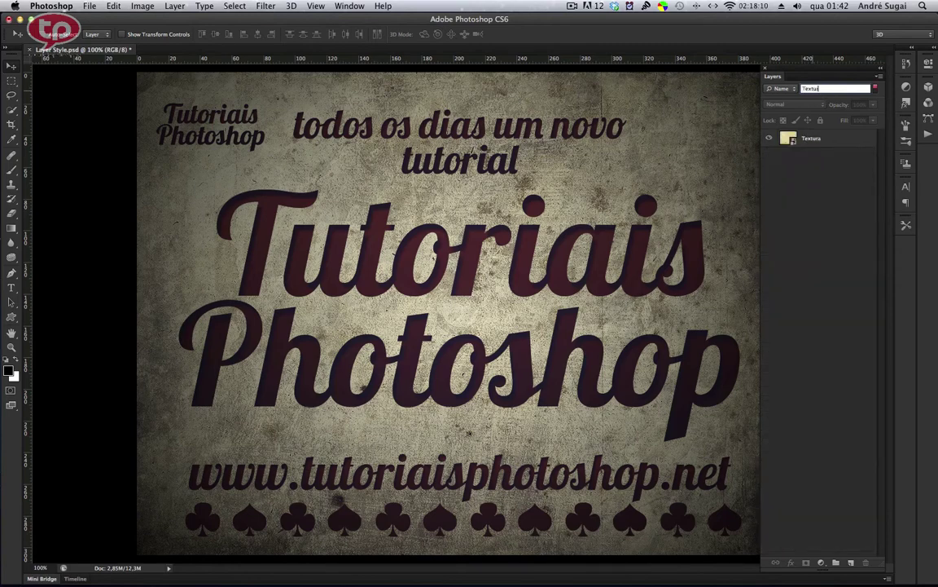
text(ral)
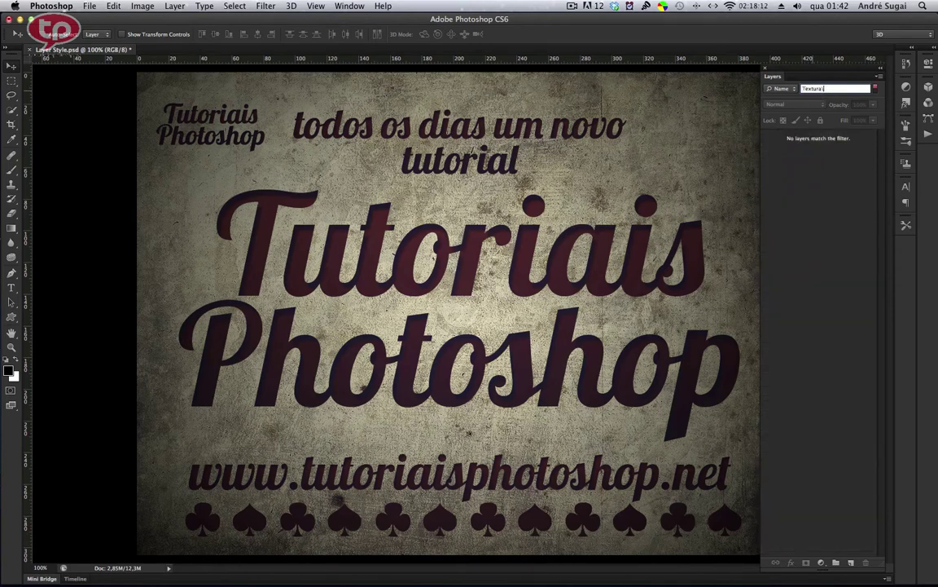
key(BackSpace)
key(BackSpace)
key(BackSpace)
key(BackSpace)
key(BackSpace)
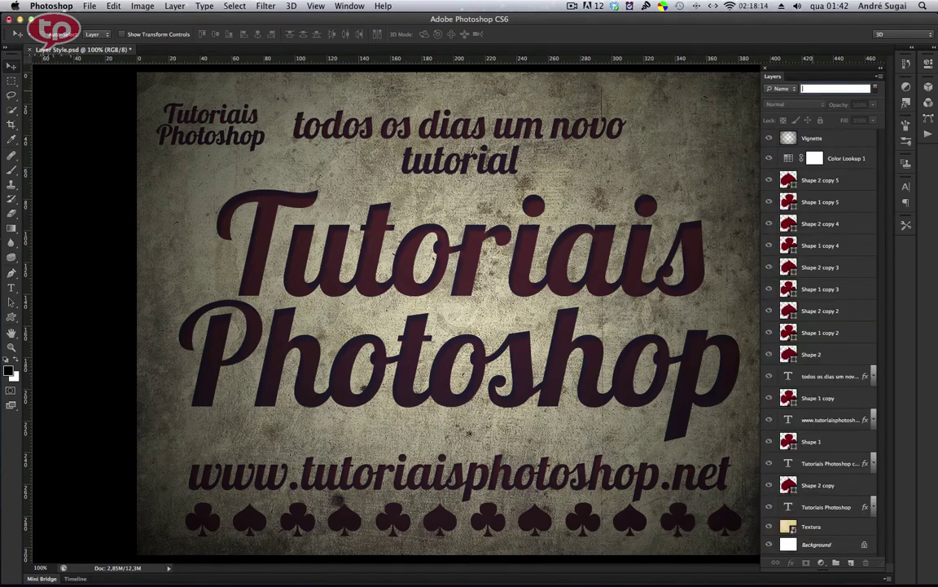
text(v)
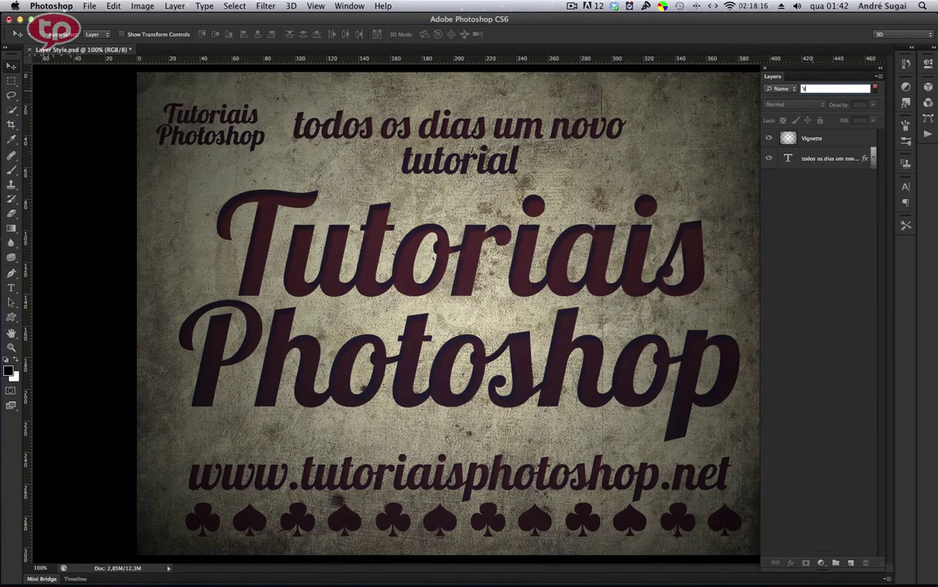
key(BackSpace)
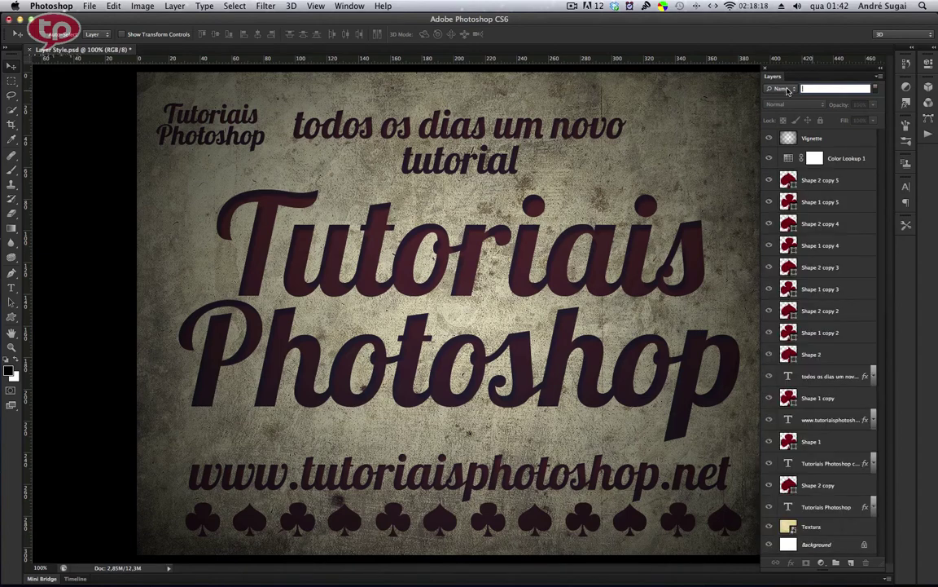
Filter the layers by Effect, showing only layers with Inner Shadow.
click(787, 90)
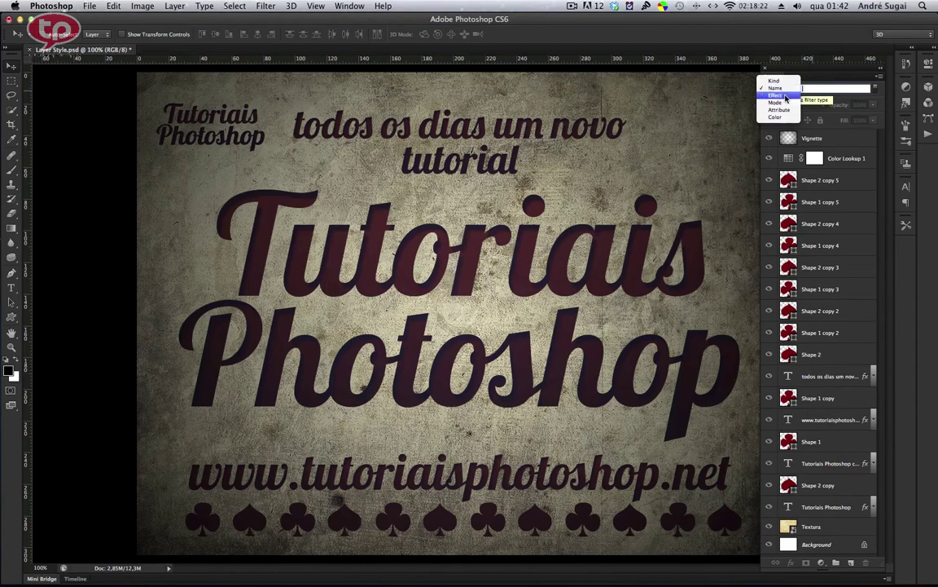
click(786, 96)
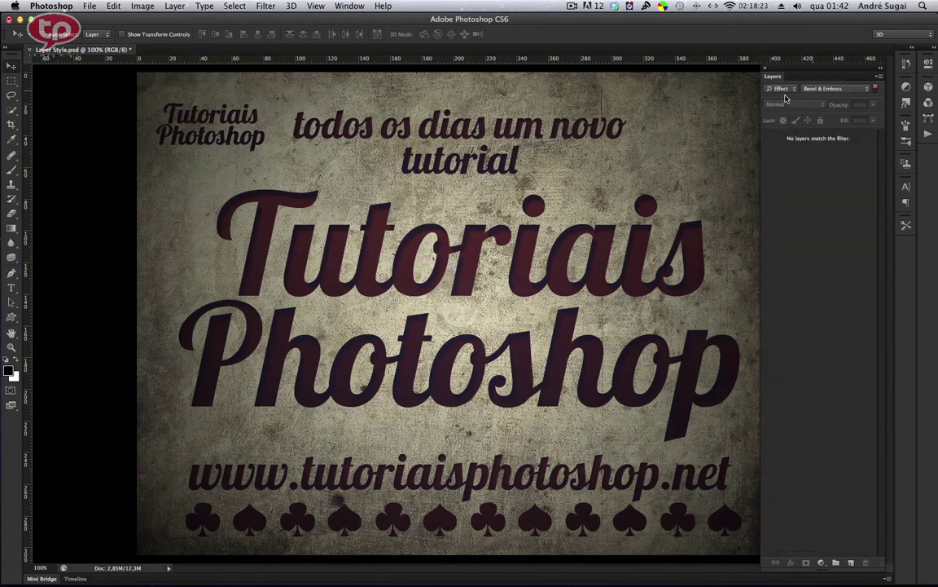
click(834, 89)
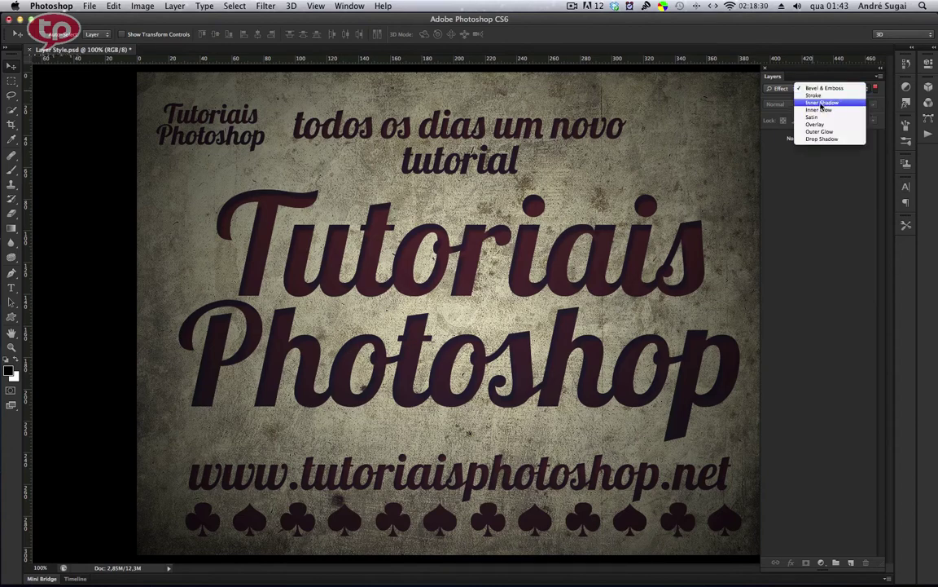
click(815, 103)
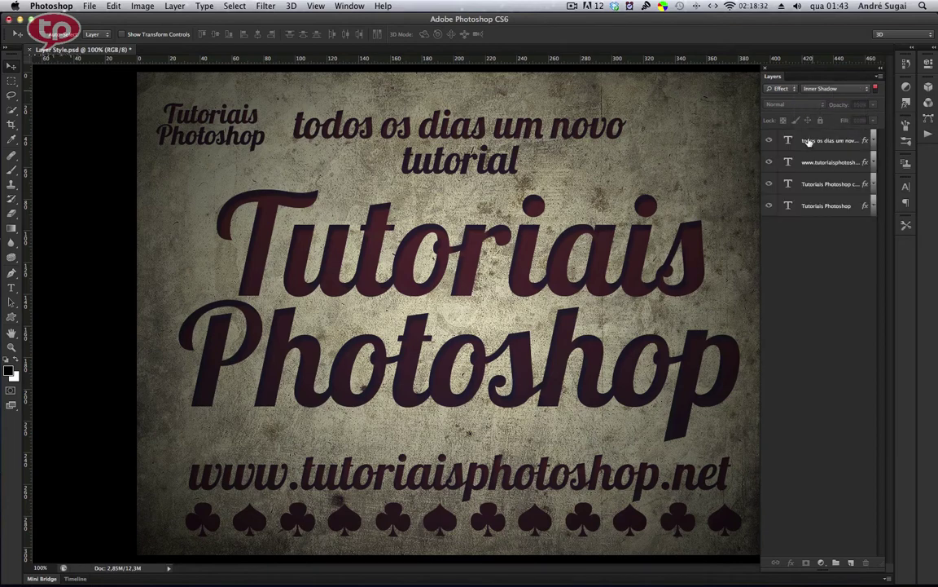
Change the effect filter to Bevel & Emboss, which matches no layers.
click(821, 89)
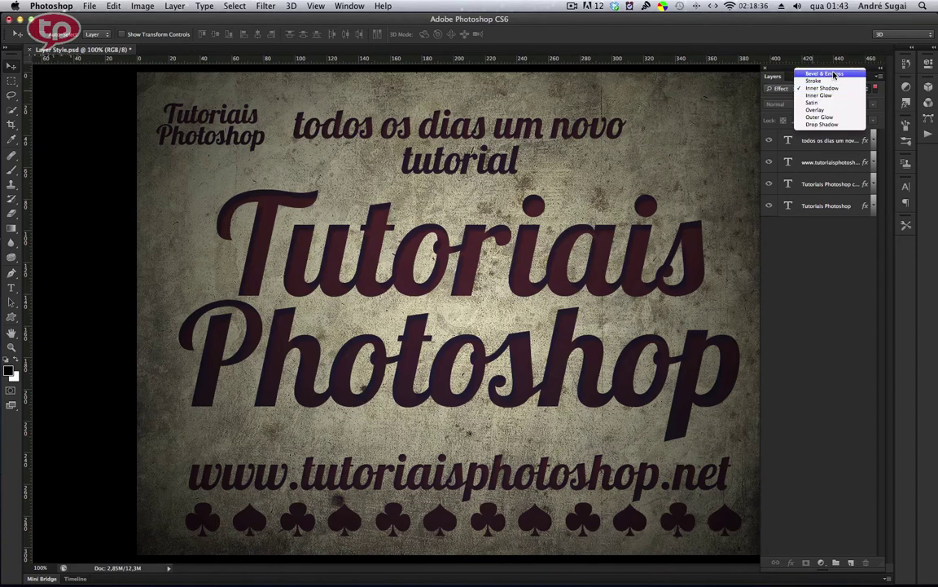
click(824, 73)
click(790, 90)
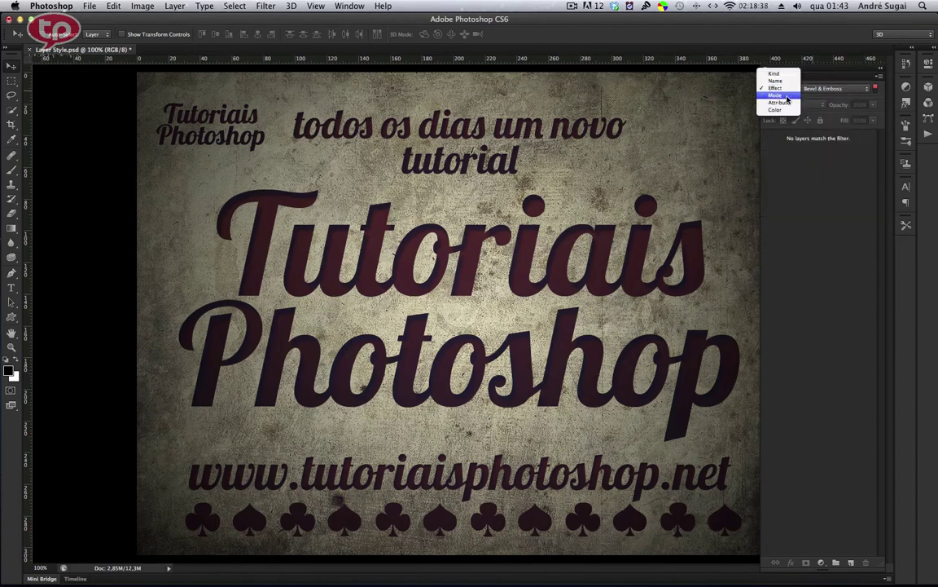
Set the layer filter to Mode with Normal selected, showing all layers.
click(782, 95)
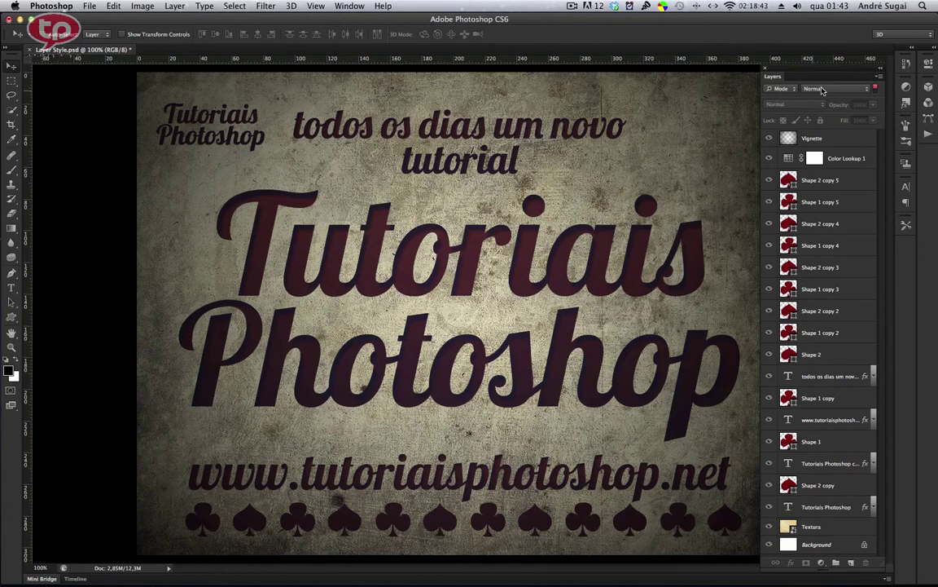
click(822, 90)
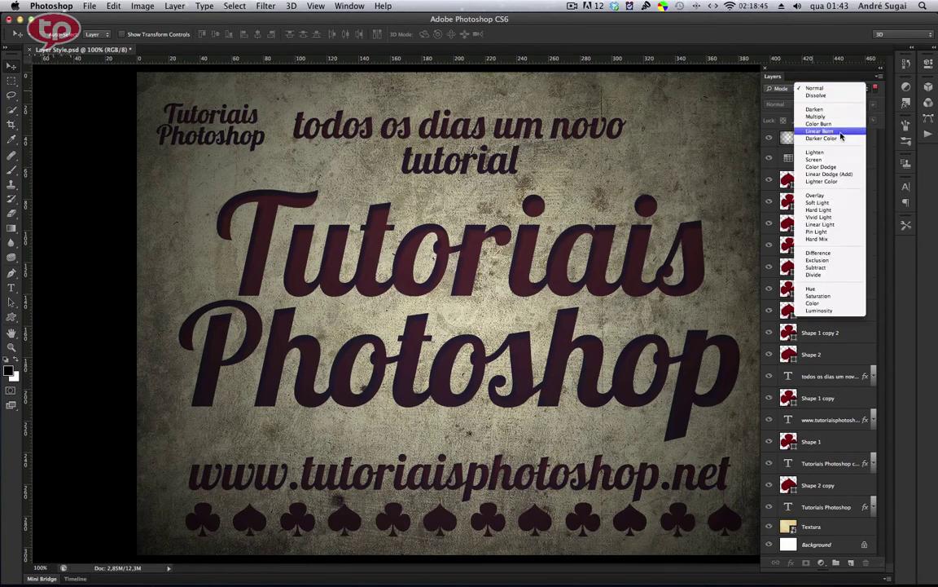
click(840, 89)
click(782, 89)
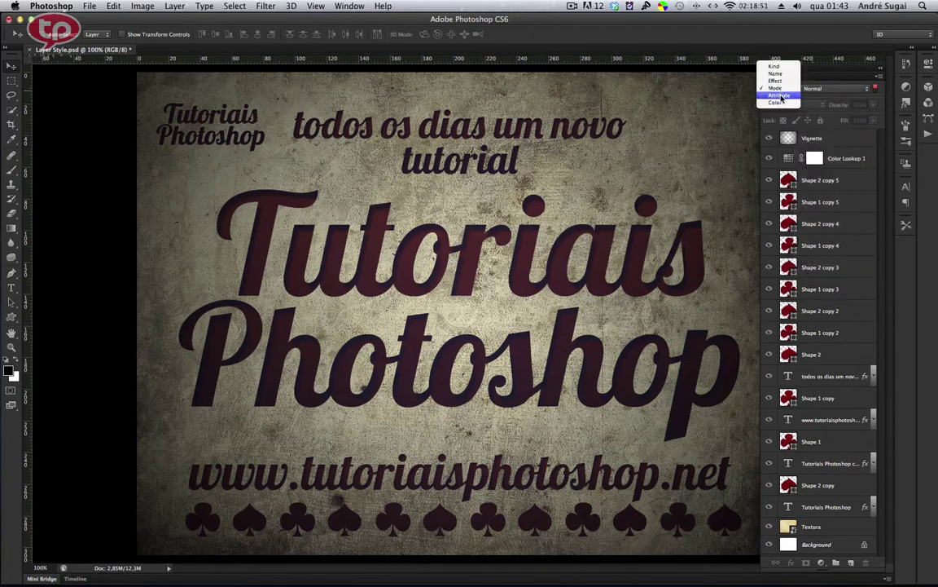
Set the layer filter to Attribute with Visible kept as the attribute.
click(780, 96)
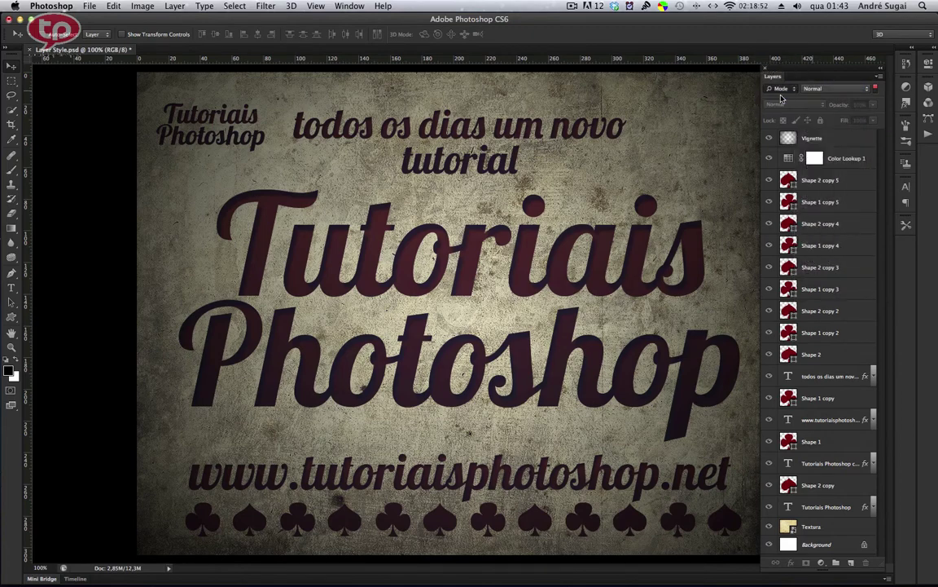
click(839, 89)
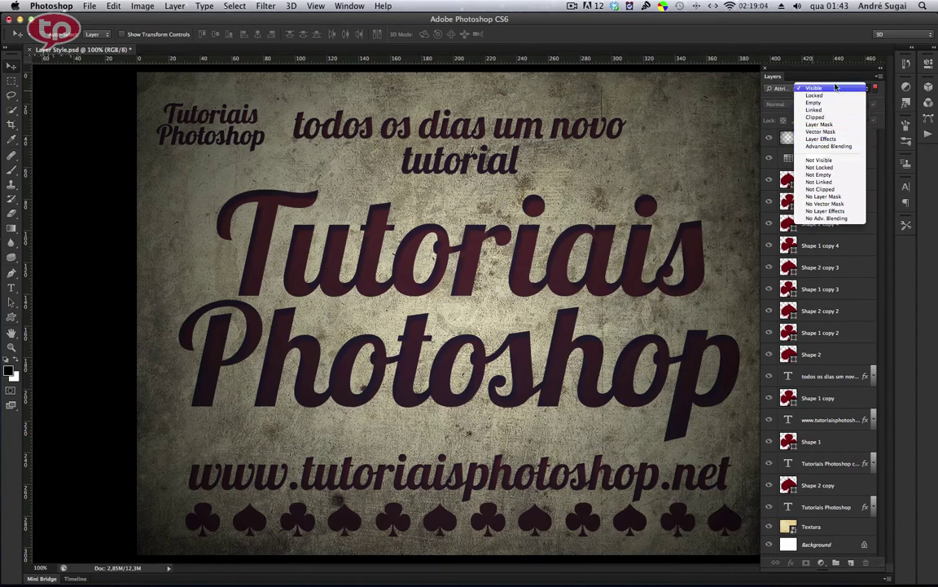
click(781, 88)
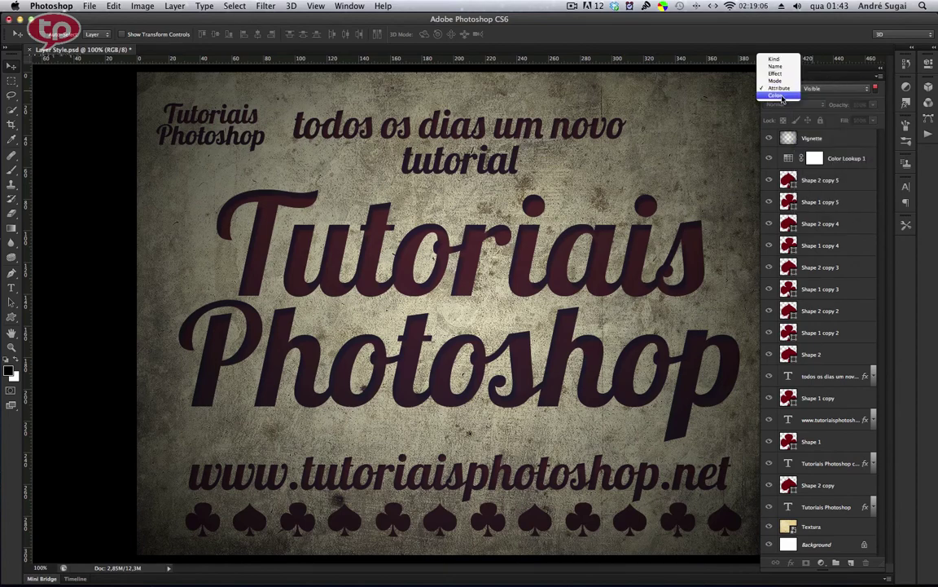
Filter layers by the Red colour label, then switch the filter back to Kind.
click(789, 97)
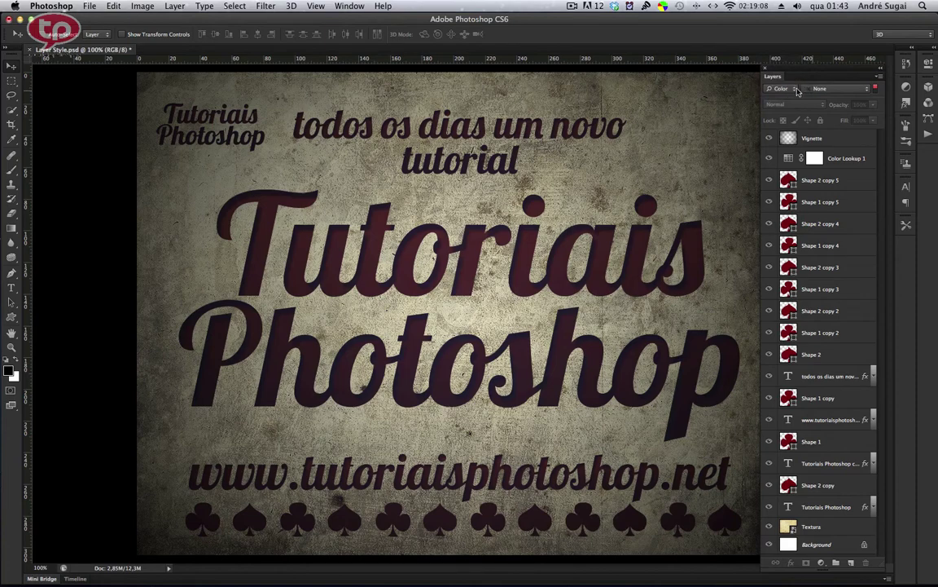
click(837, 89)
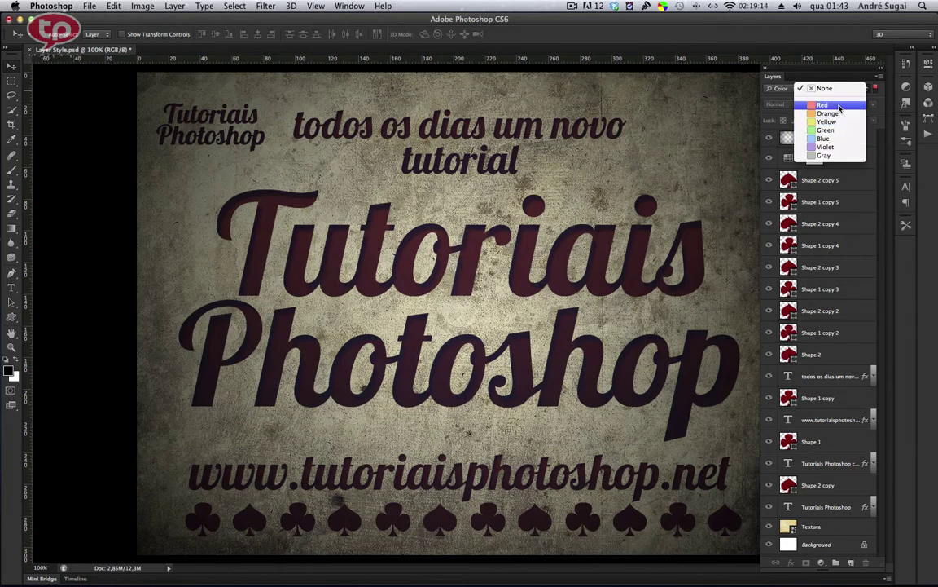
click(839, 106)
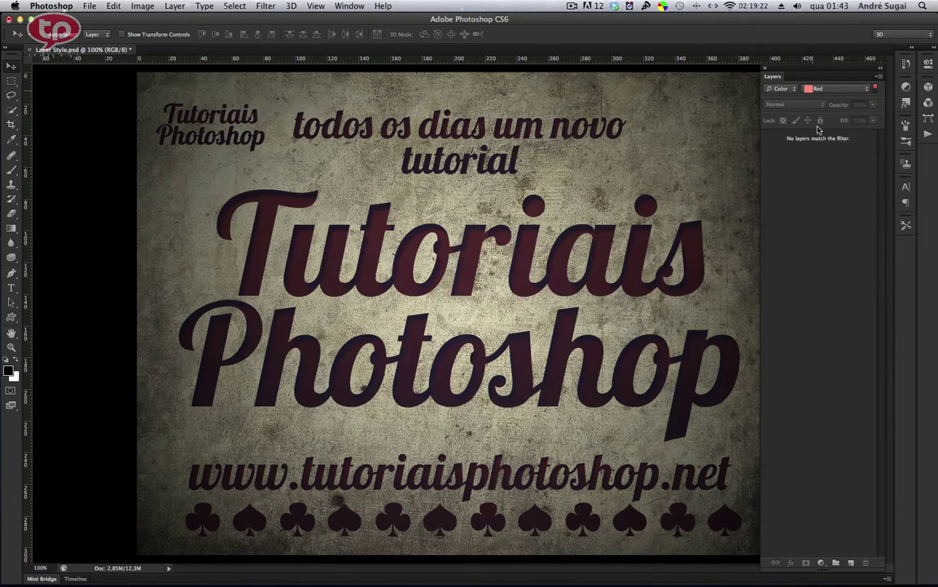
click(781, 88)
click(780, 52)
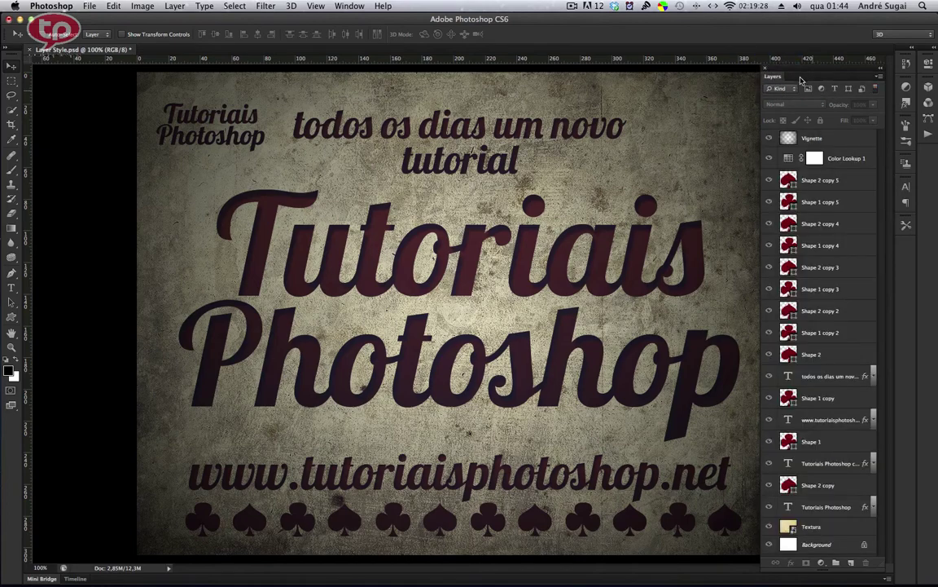